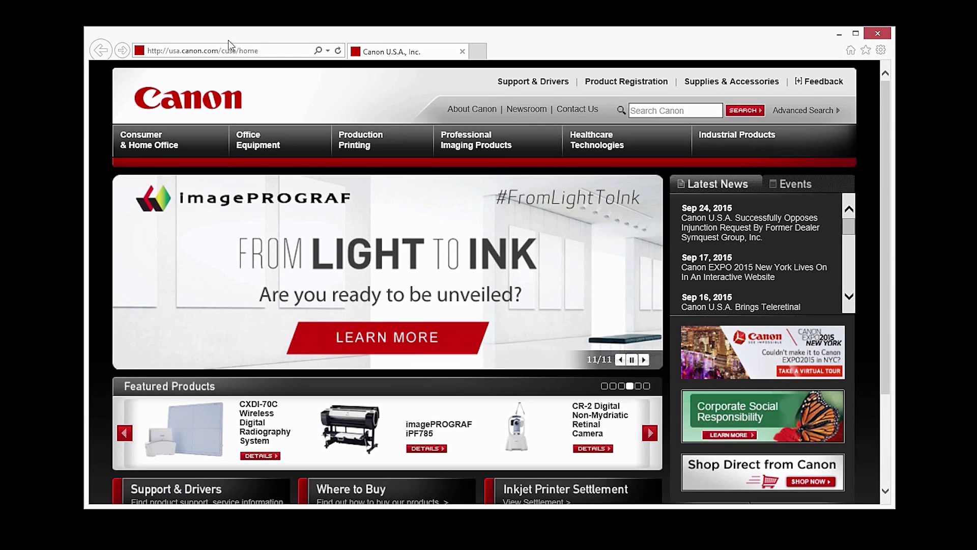
- Go to canon.com/ijsetup in Internet Explorer and start Set Up
{"action": "left_click", "coordinate": [233, 51]}
{"action": "type", "text": "canon"}
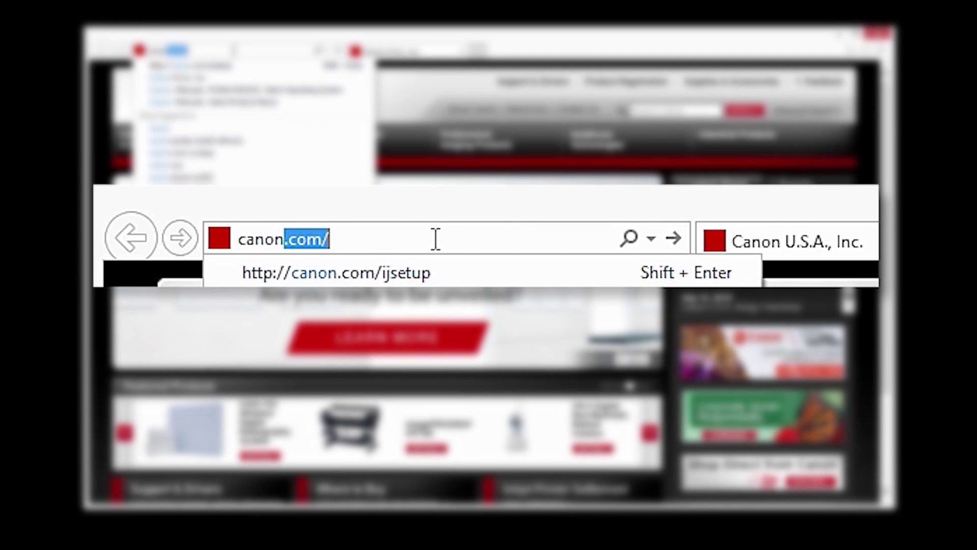
{"action": "type", "text": ".com"}
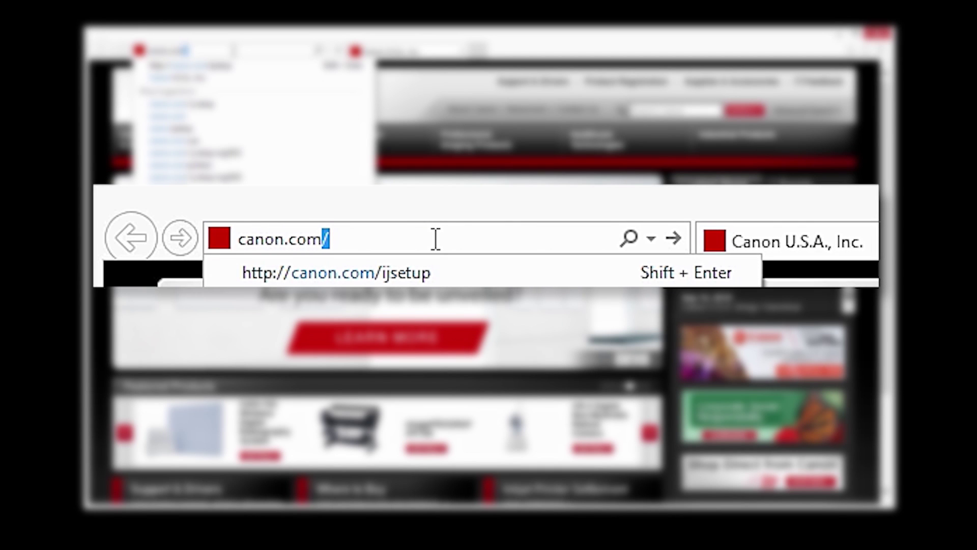
{"action": "type", "text": "/ijsetup"}
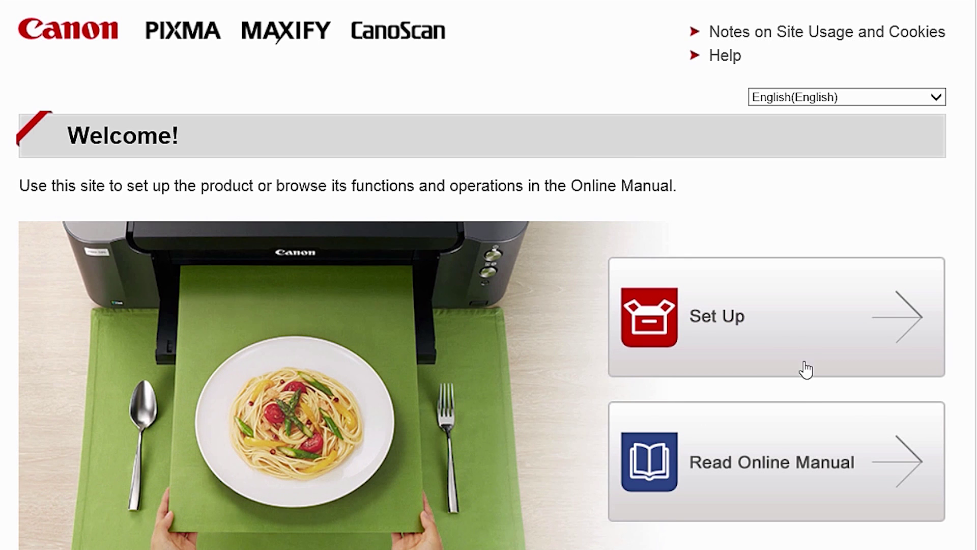
{"action": "left_click", "coordinate": [800, 354]}
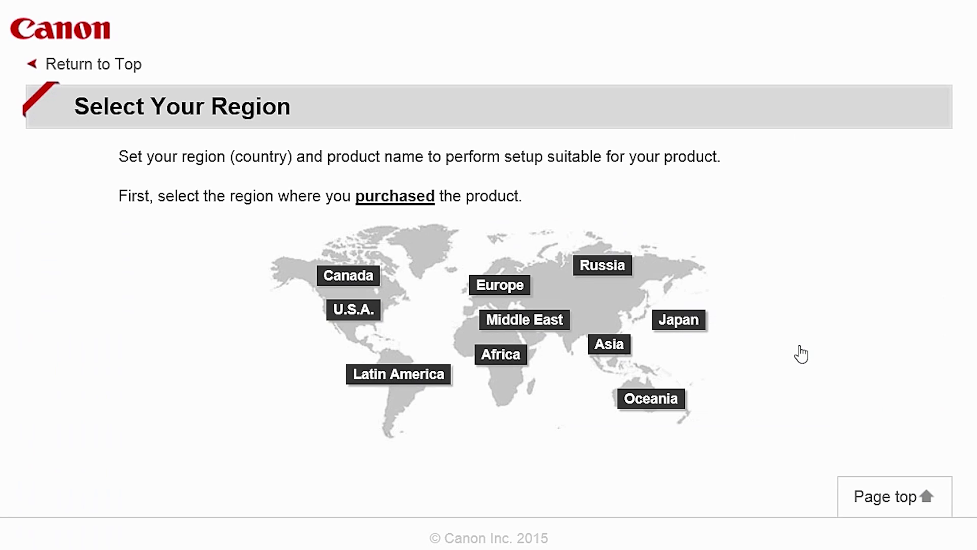
- Choose U.S.A., MG2920, Connecting to Computer and Windows PC, then download the setup file
{"action": "left_click", "coordinate": [362, 308]}
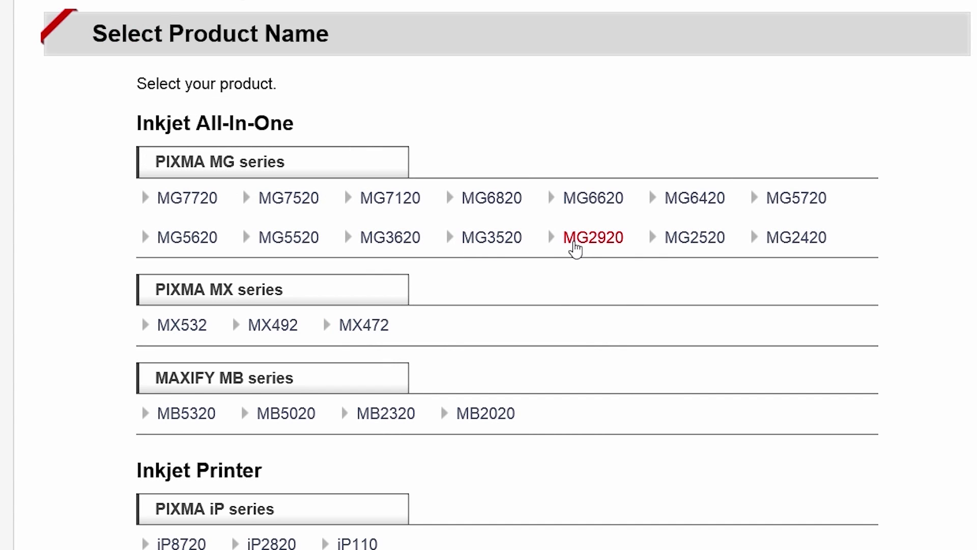
{"action": "left_click", "coordinate": [592, 249]}
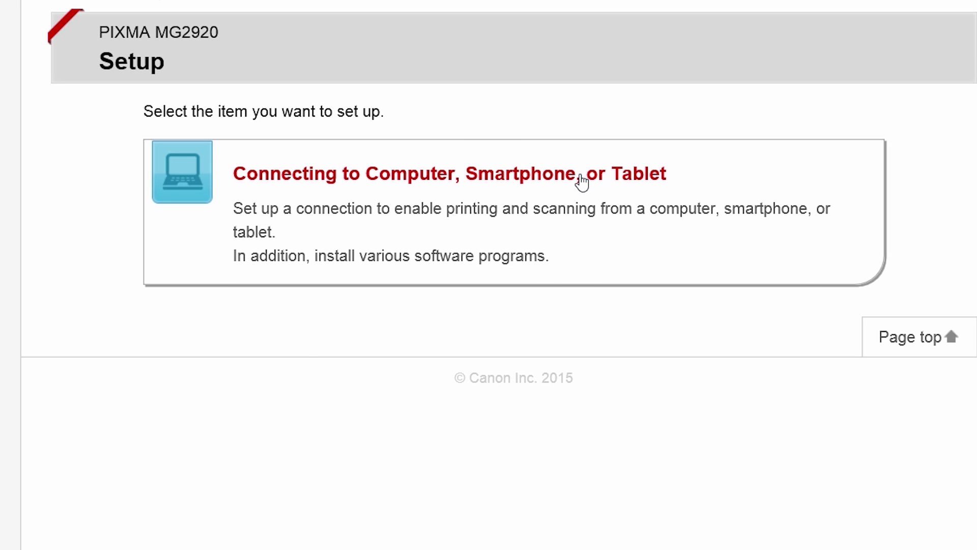
{"action": "left_click", "coordinate": [582, 181]}
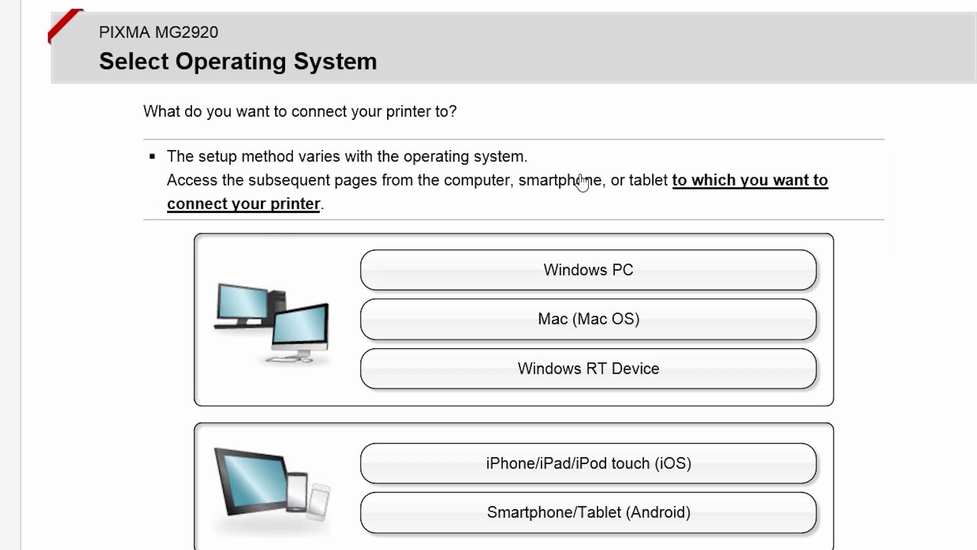
{"action": "left_click", "coordinate": [600, 262]}
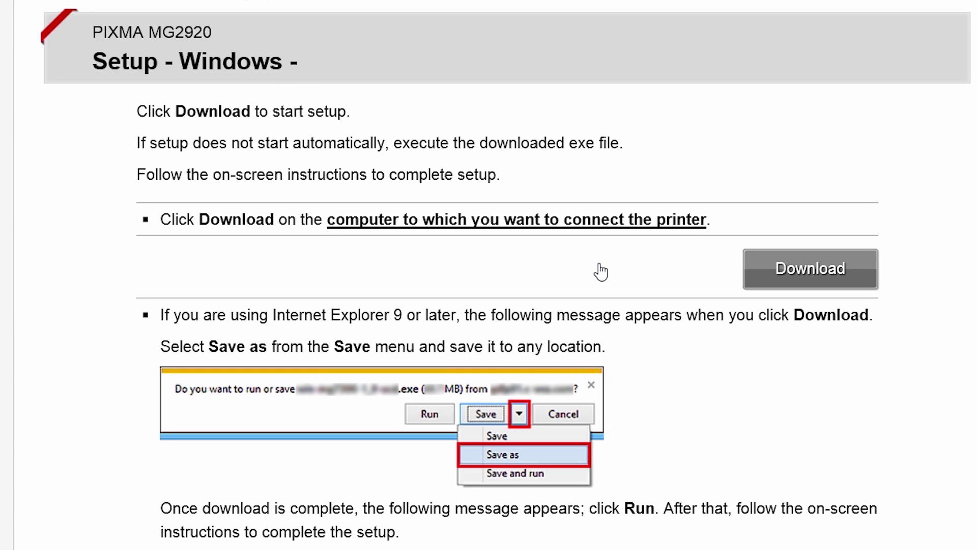
{"action": "left_click", "coordinate": [780, 281]}
{"action": "scroll", "coordinate": [722, 443], "scroll_direction": "down", "scroll_amount": 4}
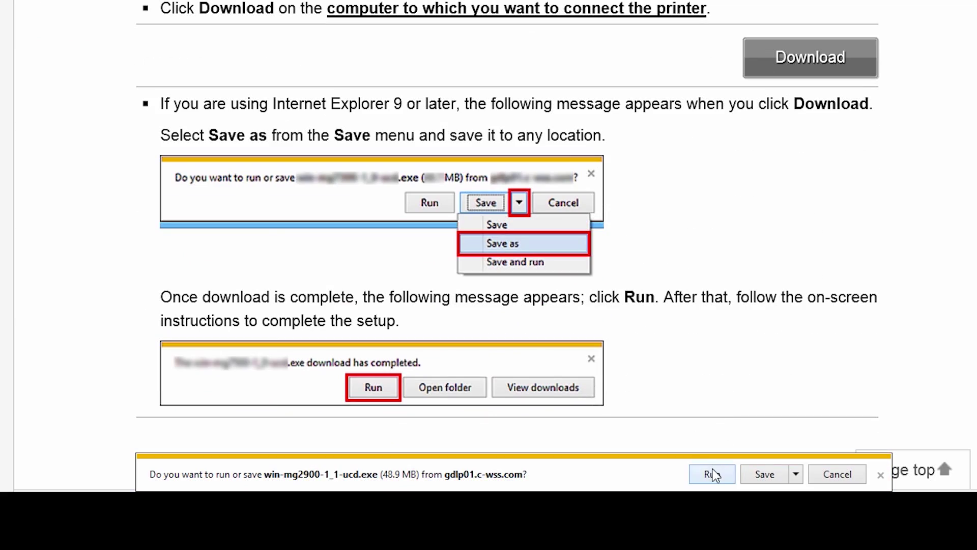
- Run win-mg2900-1_1-ucd.exe and choose Wireless LAN with Access Point Connection
{"action": "left_click", "coordinate": [712, 474]}
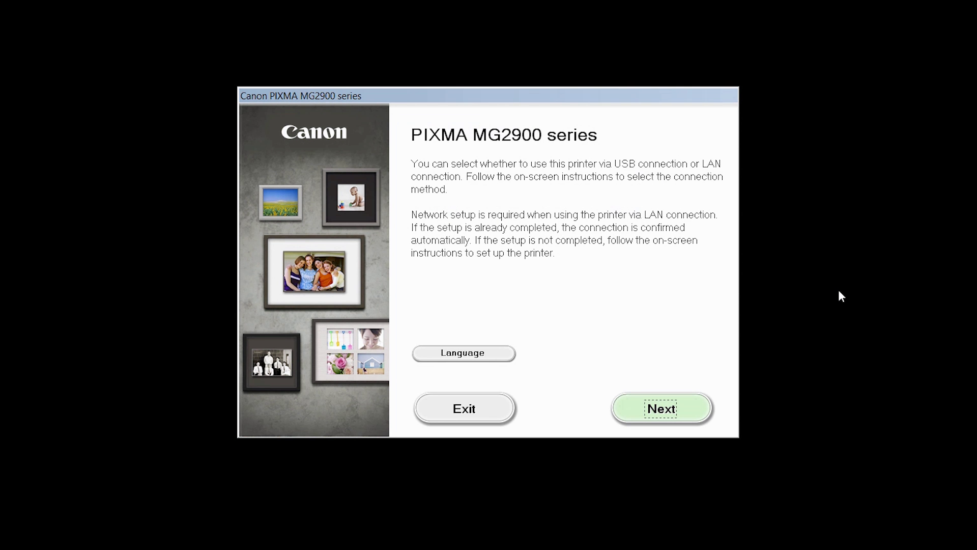
{"action": "left_click", "coordinate": [672, 409]}
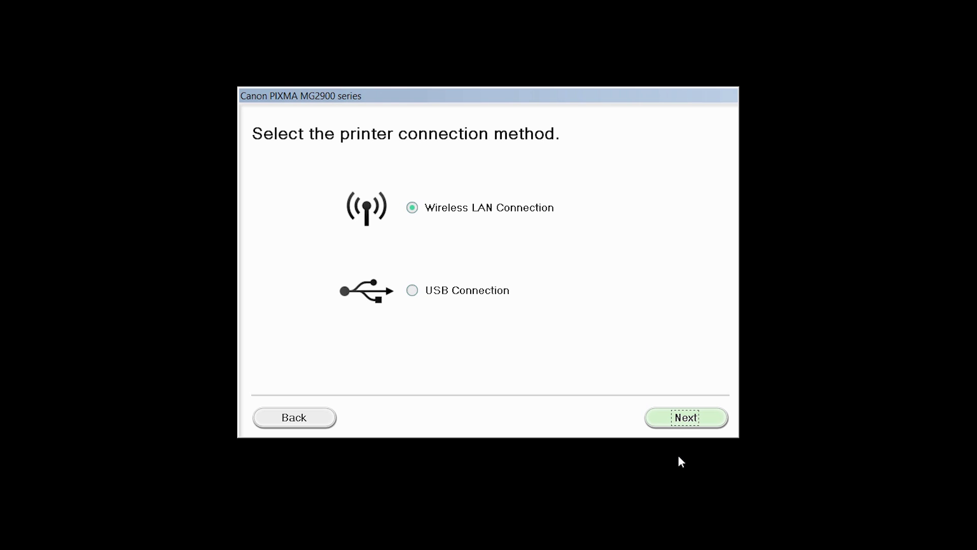
{"action": "left_click", "coordinate": [682, 424]}
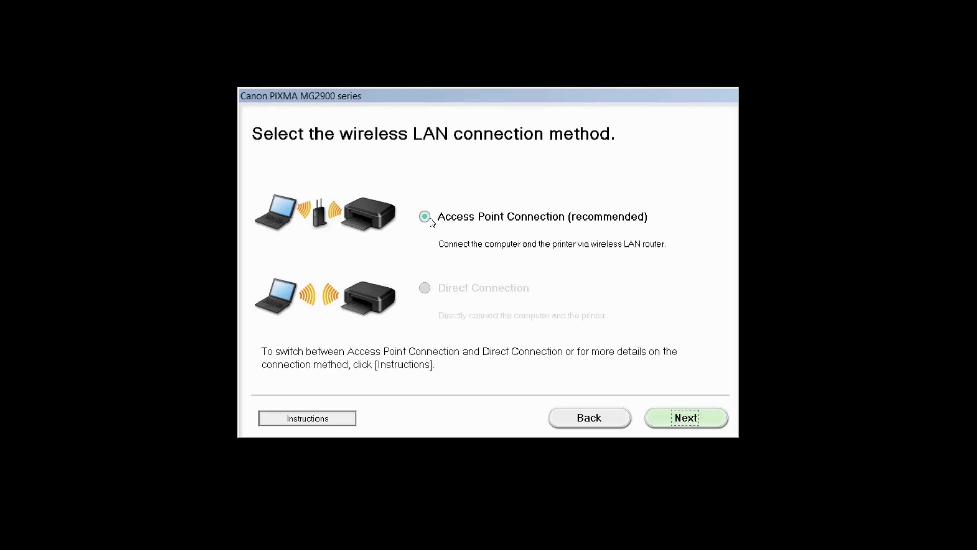
{"action": "left_click", "coordinate": [682, 424]}
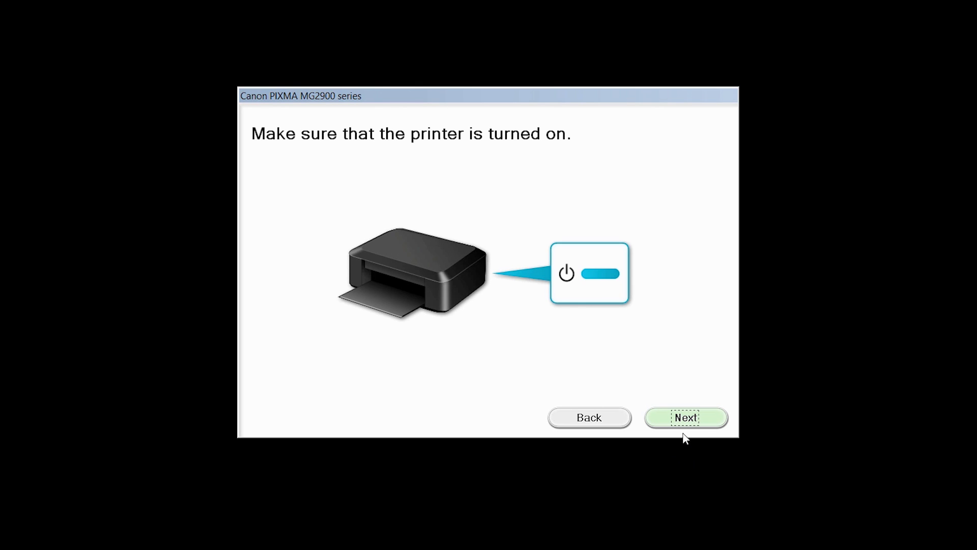
- Confirm the printer is on, tick 'Setting printer could not be found on the list', and continue
{"action": "left_click", "coordinate": [686, 423]}
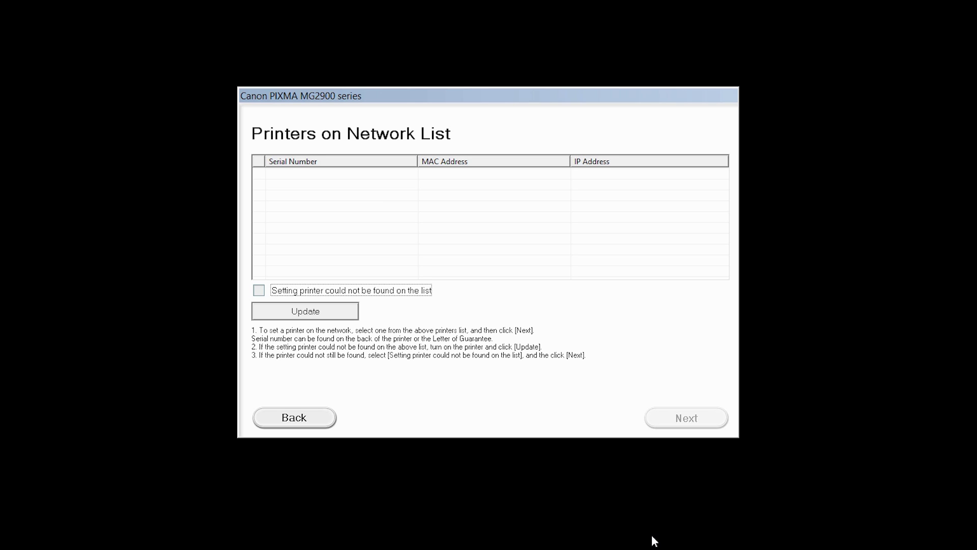
{"action": "left_click", "coordinate": [260, 290]}
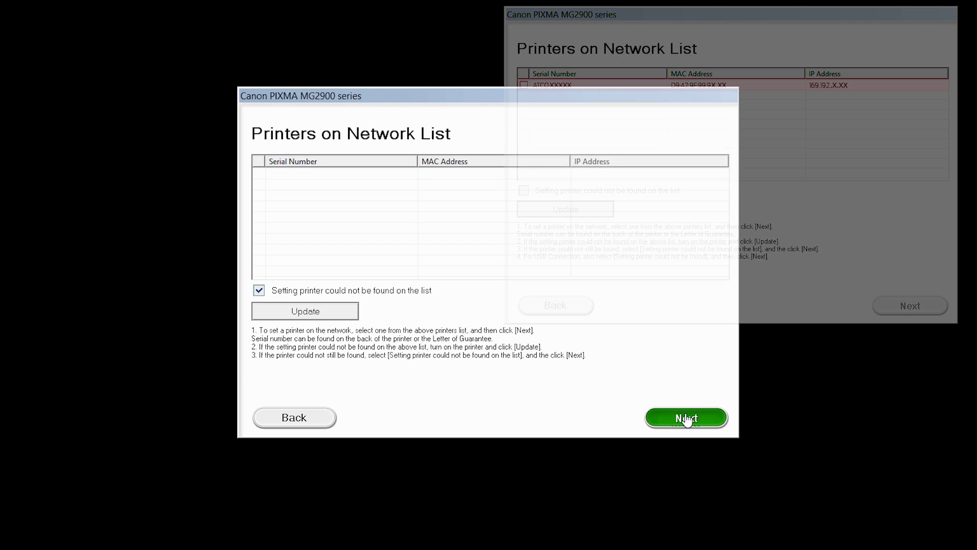
{"action": "left_click", "coordinate": [687, 418]}
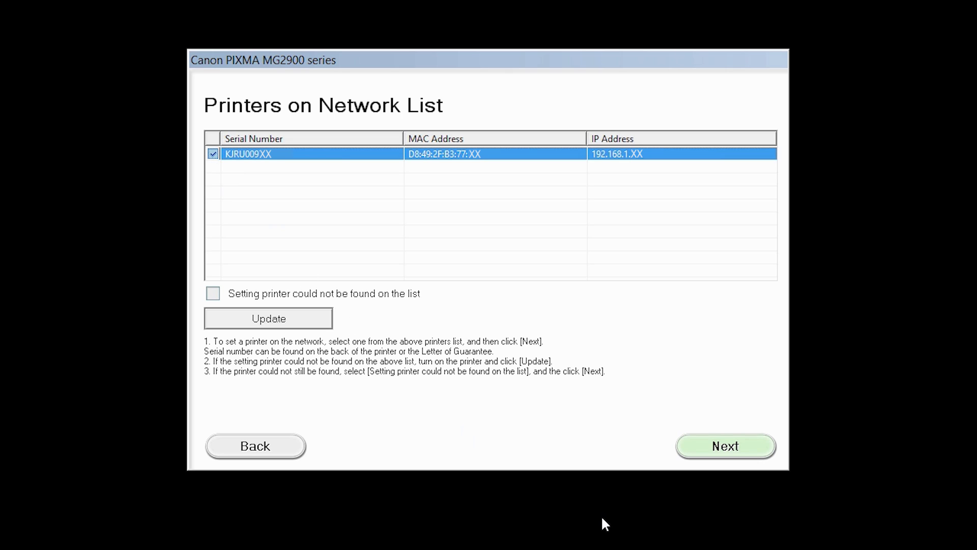
- Select All software including the XPS Driver, accept the license, and install
{"action": "left_click", "coordinate": [735, 450]}
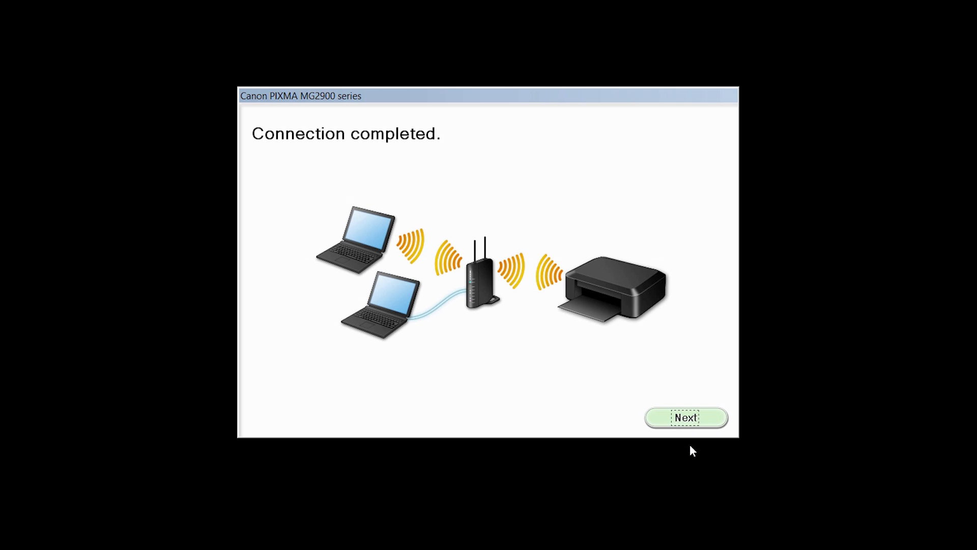
{"action": "left_click", "coordinate": [686, 418]}
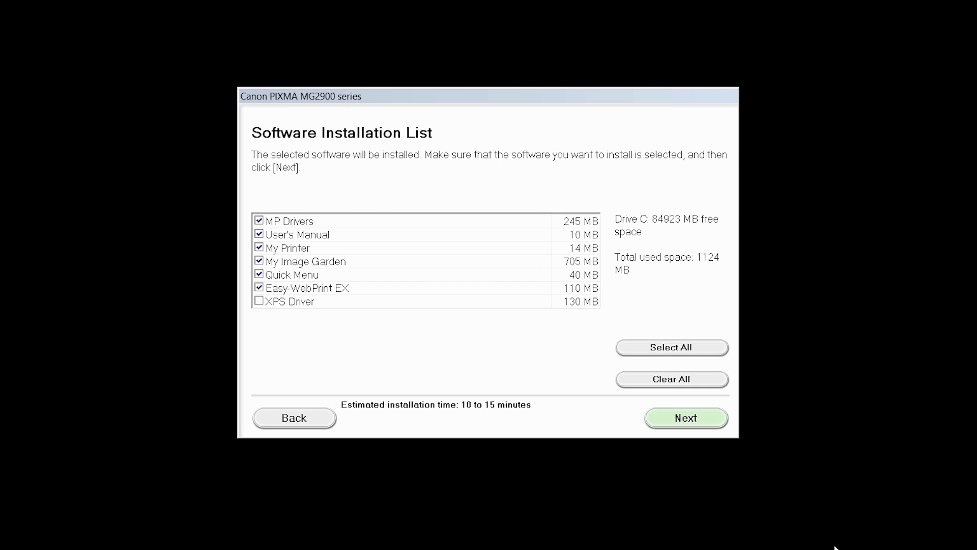
{"action": "left_click", "coordinate": [683, 351]}
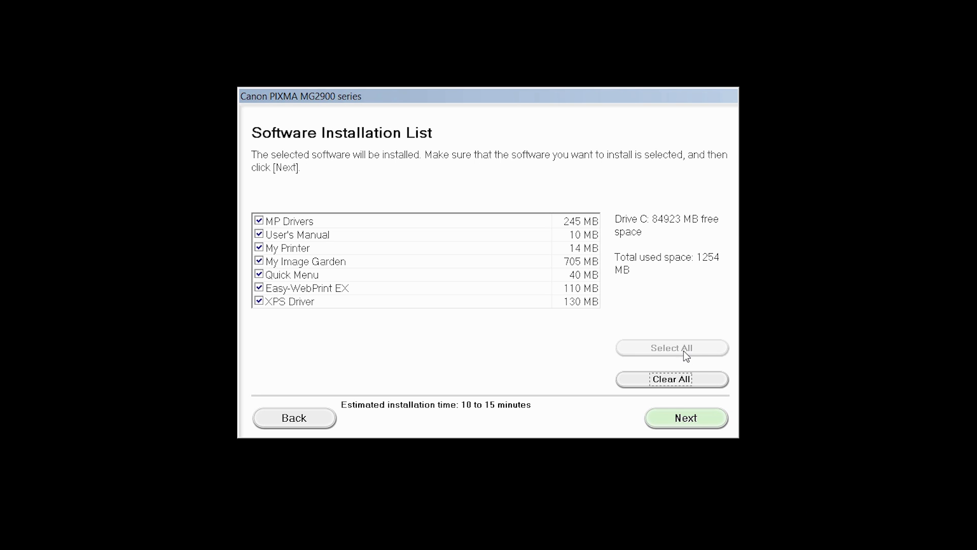
{"action": "left_click", "coordinate": [691, 419]}
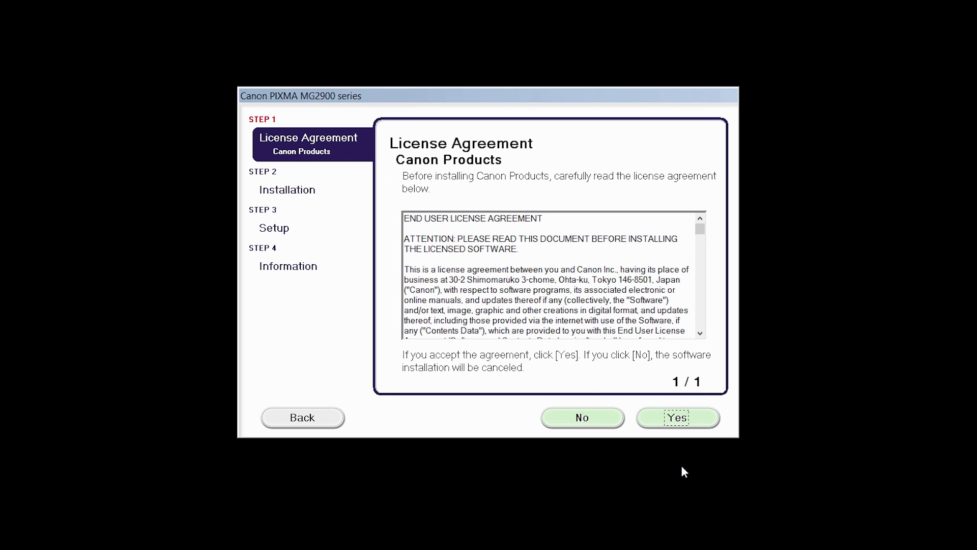
{"action": "left_click", "coordinate": [679, 424]}
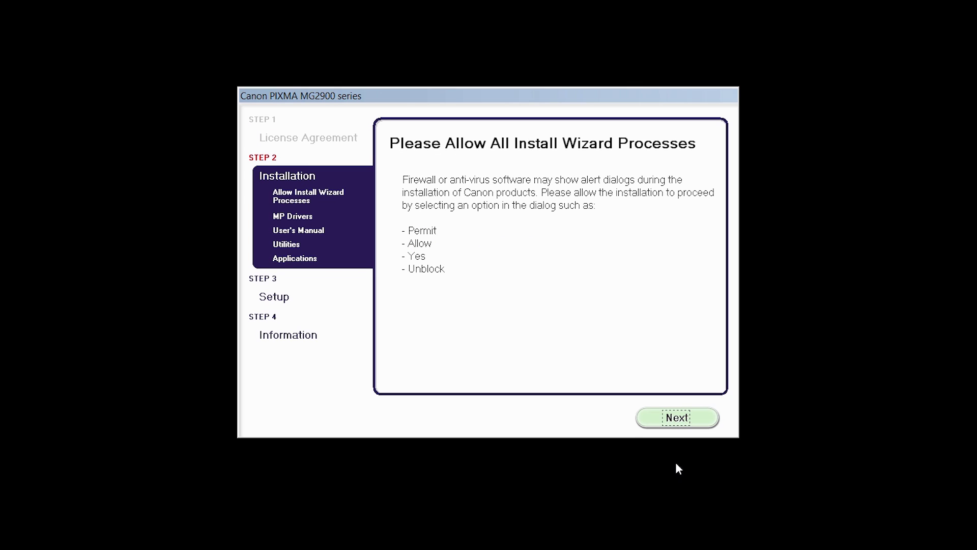
{"action": "left_click", "coordinate": [681, 423]}
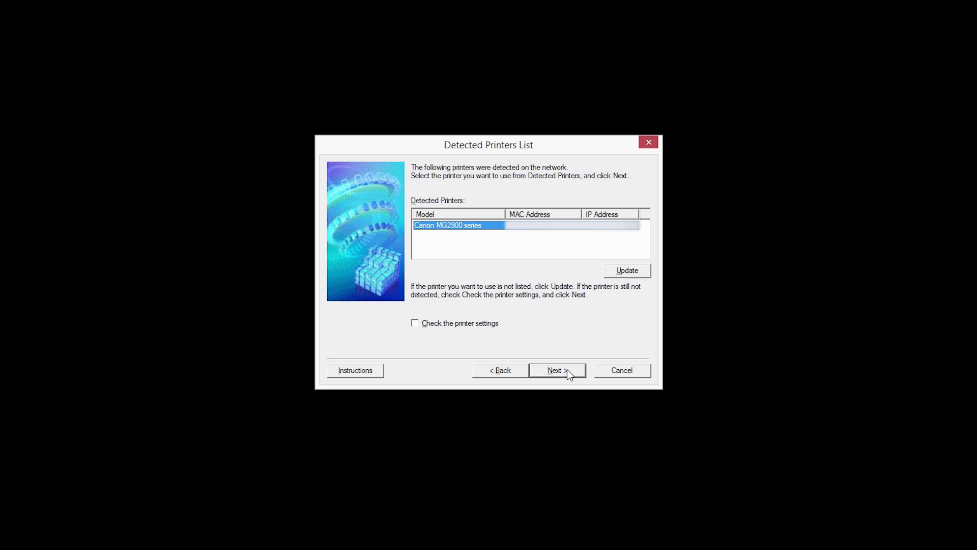
- Pick Canon MG2900 series from the Detected Printers List and continue past Print Head Alignment
{"action": "left_click", "coordinate": [567, 370]}
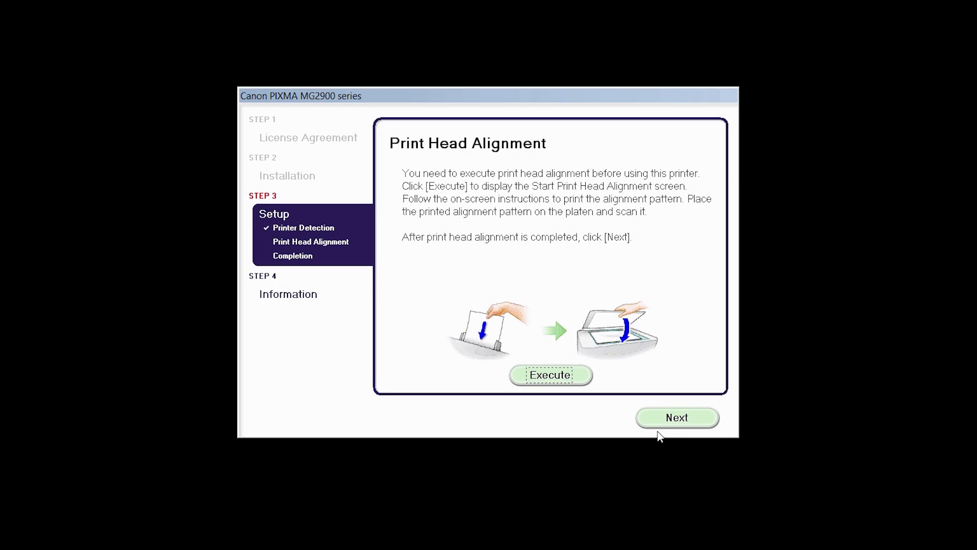
{"action": "left_click", "coordinate": [672, 422]}
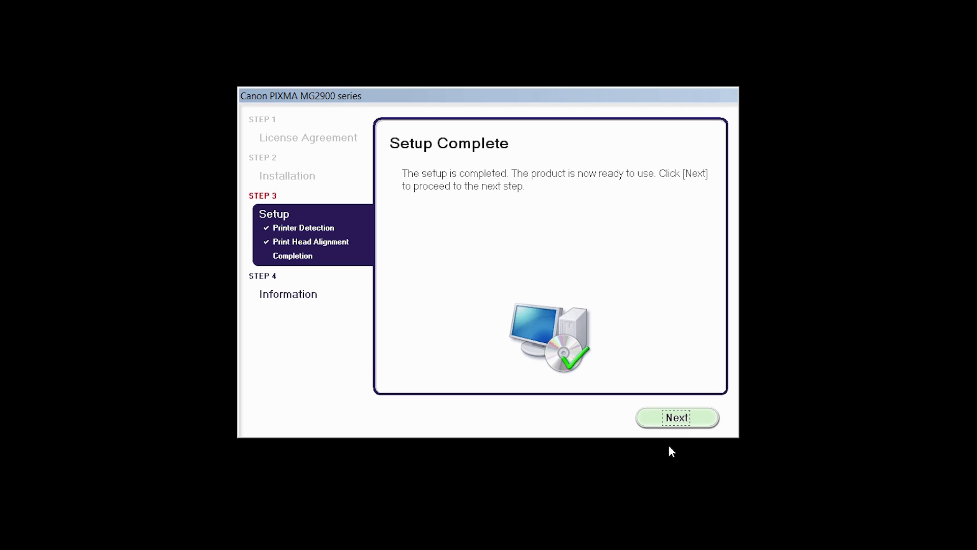
- Continue past Setup Complete and User Registration, then agree to the Extended Survey Program
{"action": "left_click", "coordinate": [676, 421]}
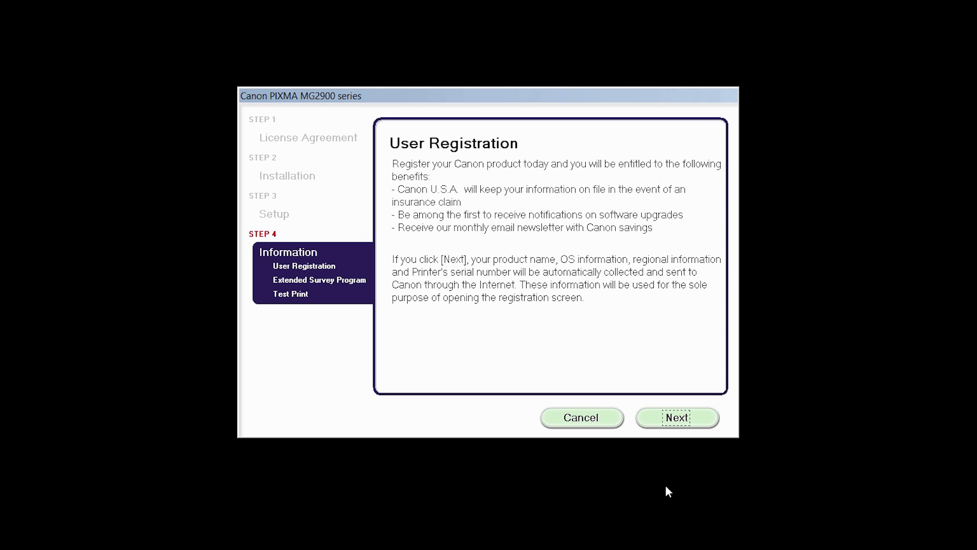
{"action": "left_click", "coordinate": [674, 429]}
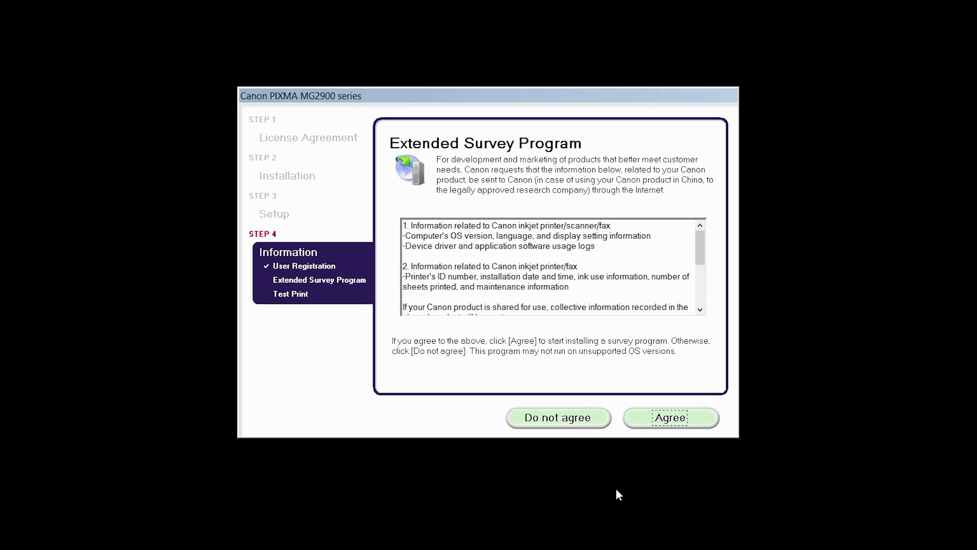
{"action": "left_click", "coordinate": [658, 421]}
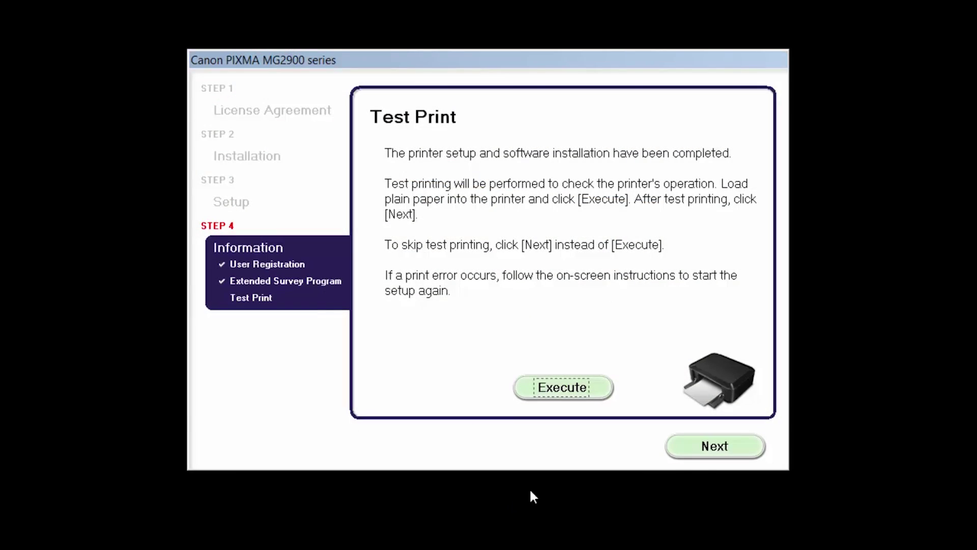
- Skip the test print with Next instead of Execute
{"action": "left_click", "coordinate": [705, 454]}
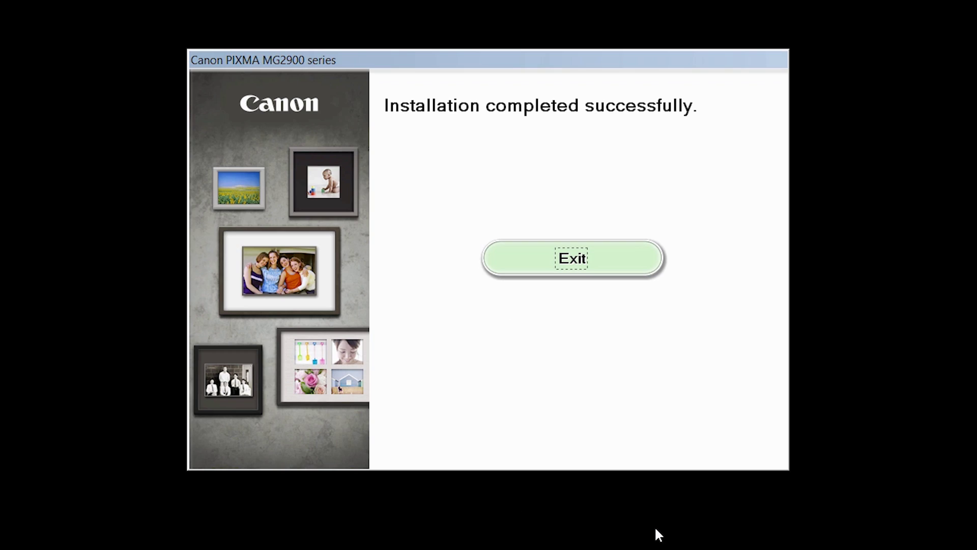